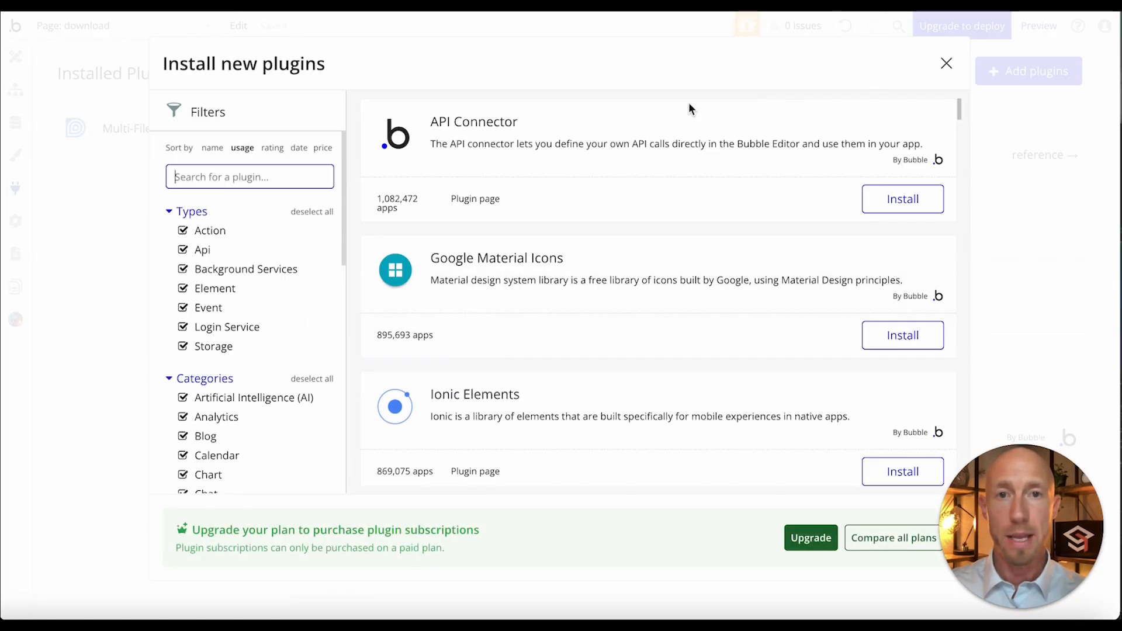
text(zip)
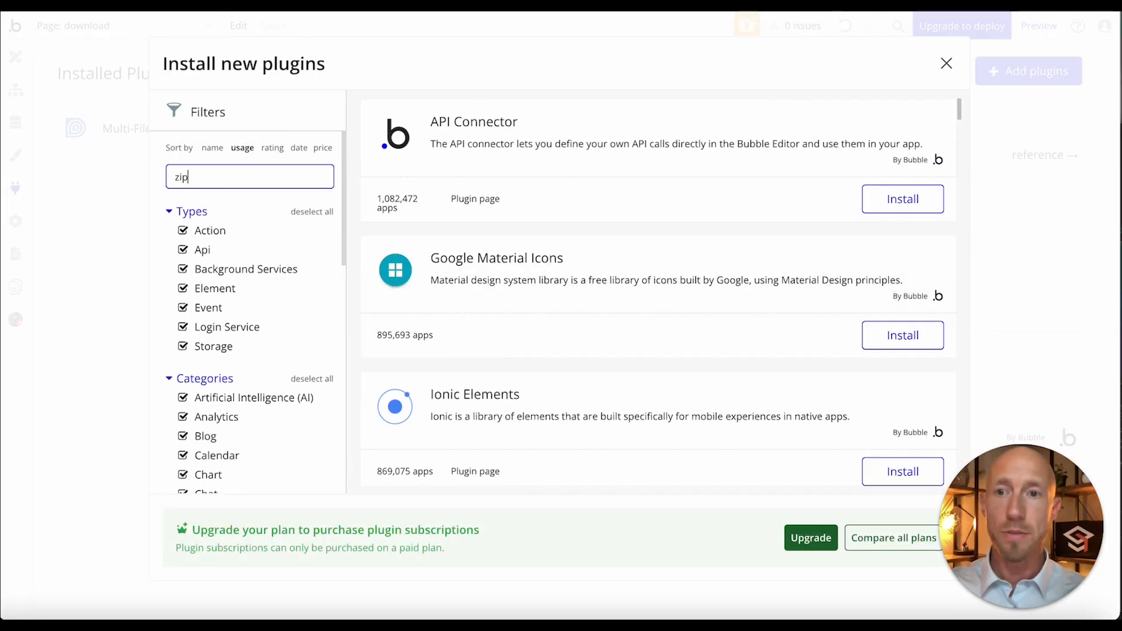
scroll(627, 313, down, 5)
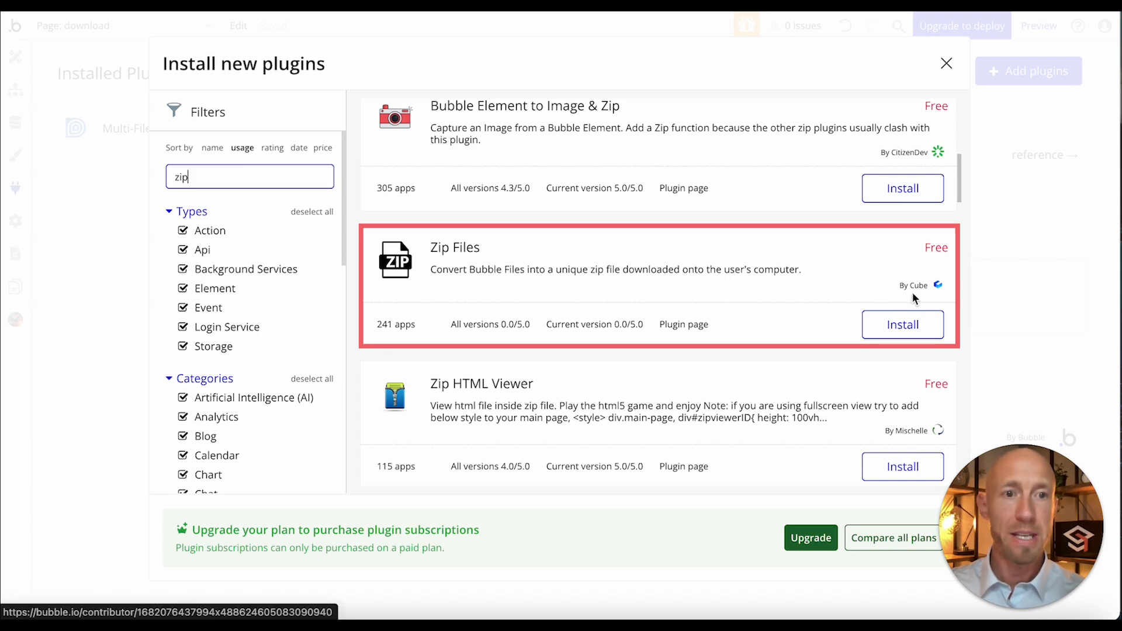
Install the Zip Files plugin and leave the plugin catalogue.
click(895, 326)
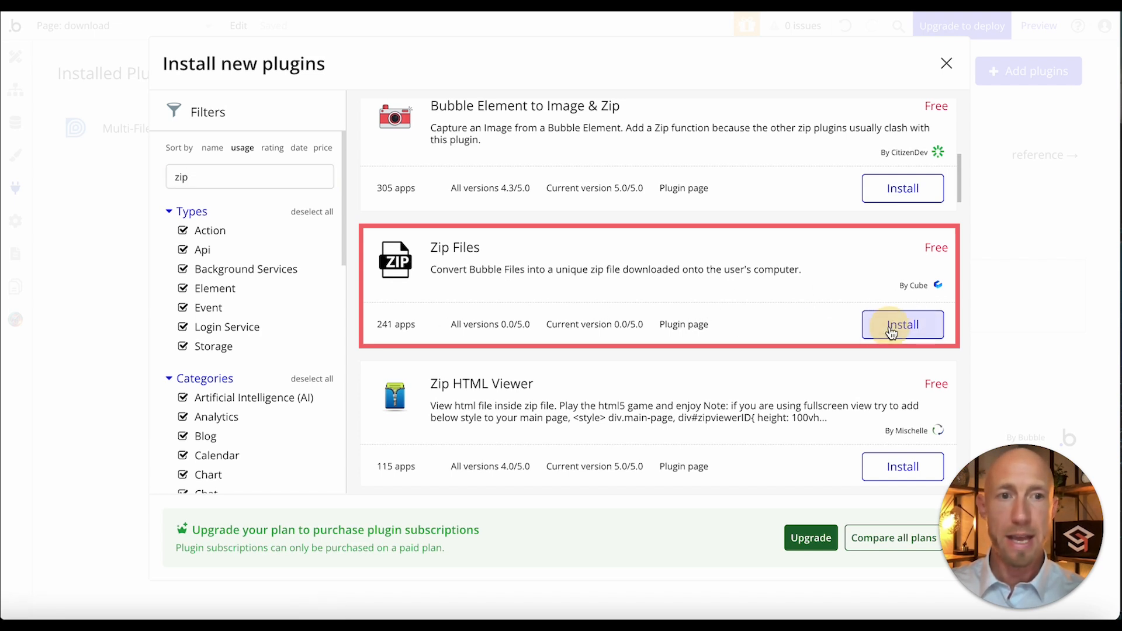
click(946, 64)
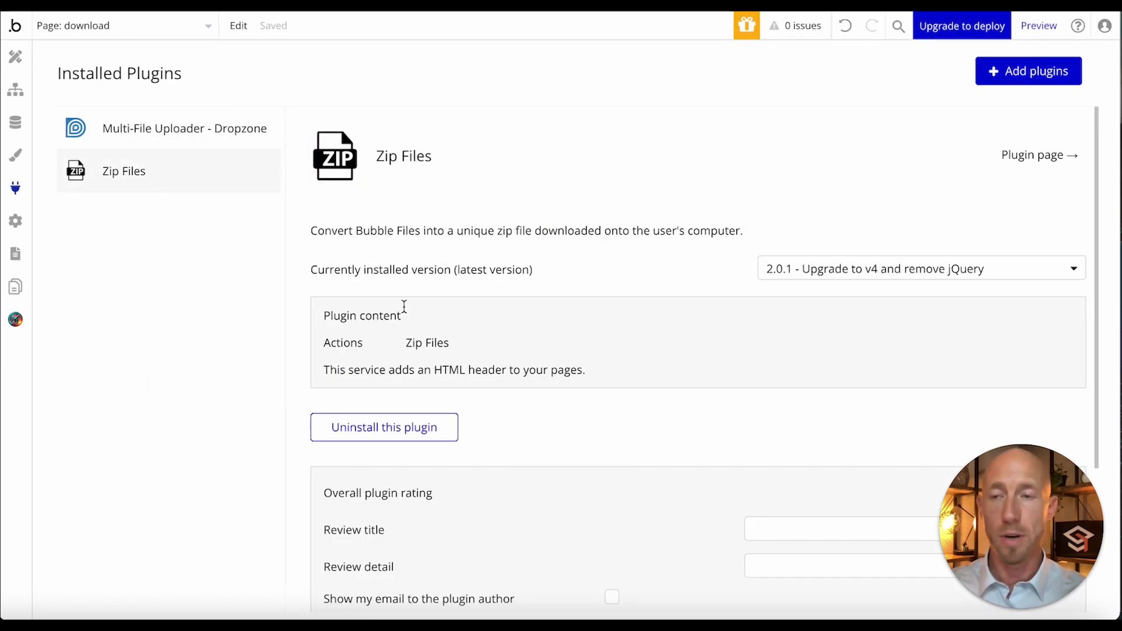
Add a Zip files action after Step 1 of the DOWNLOAD FILES workflow.
click(15, 91)
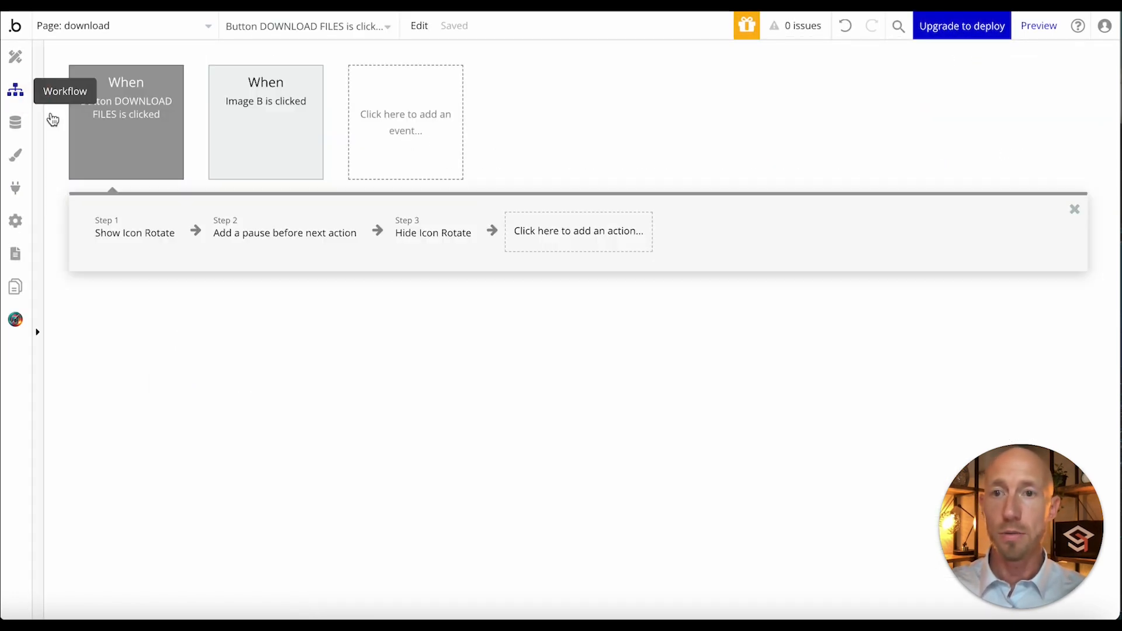
click(196, 233)
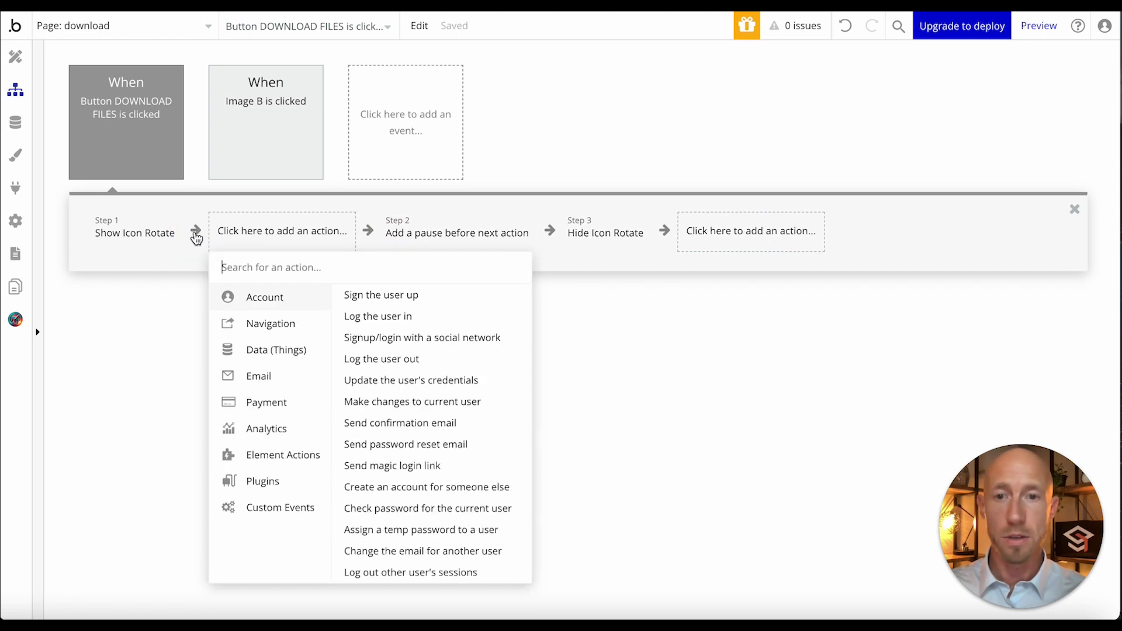
text(zip)
click(246, 296)
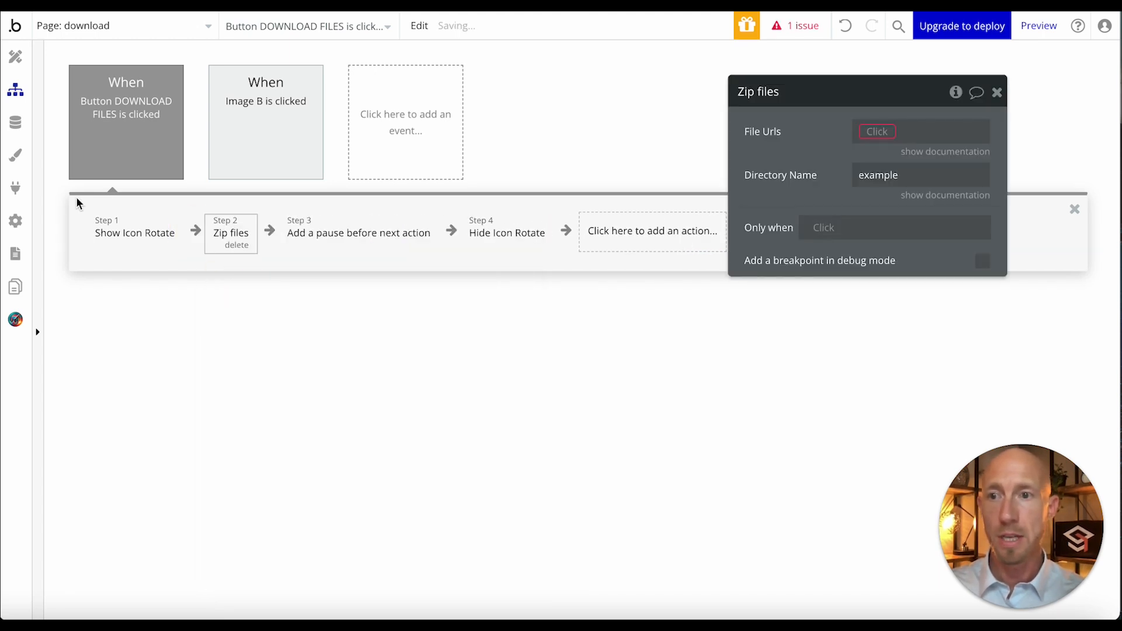
click(16, 188)
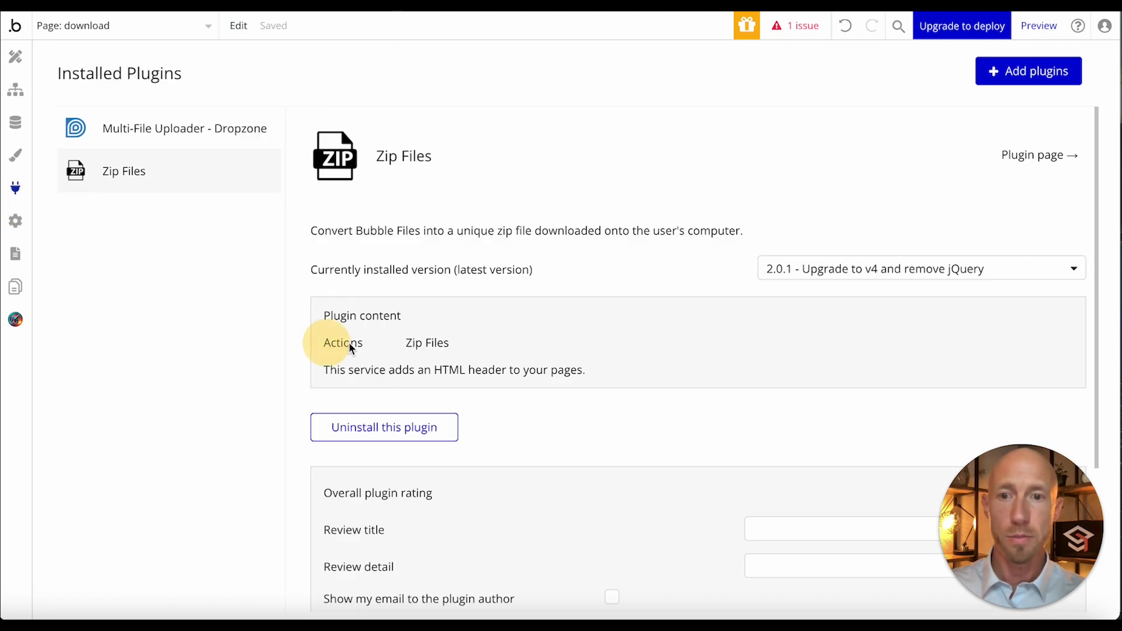
click(16, 91)
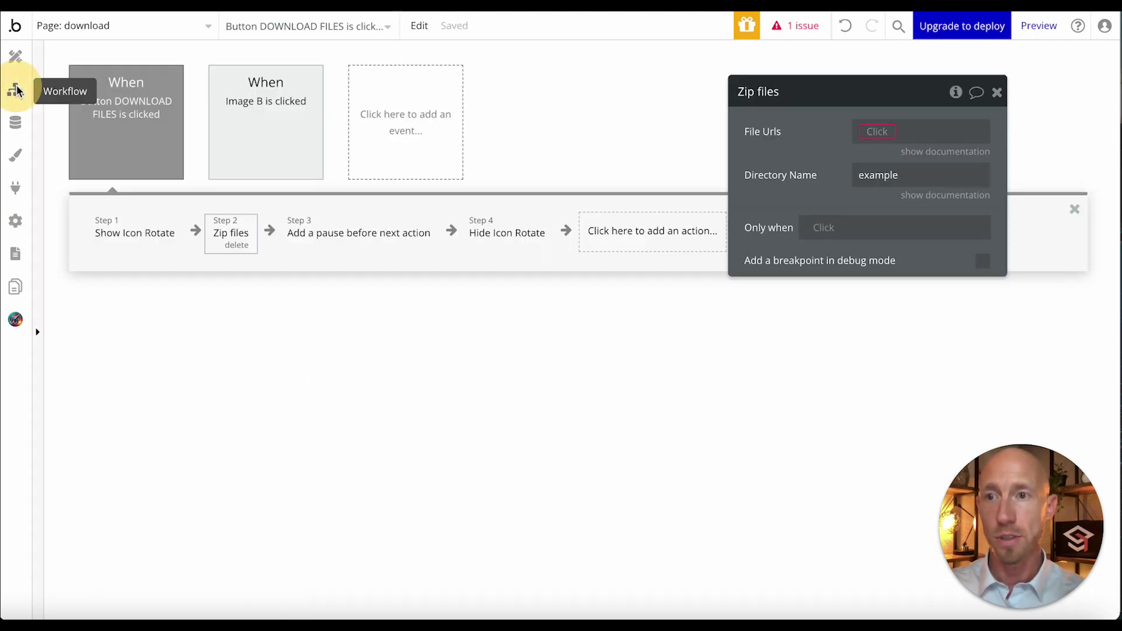
Set the Zip files step's File Urls to File Uploader's value.
click(873, 137)
text(up)
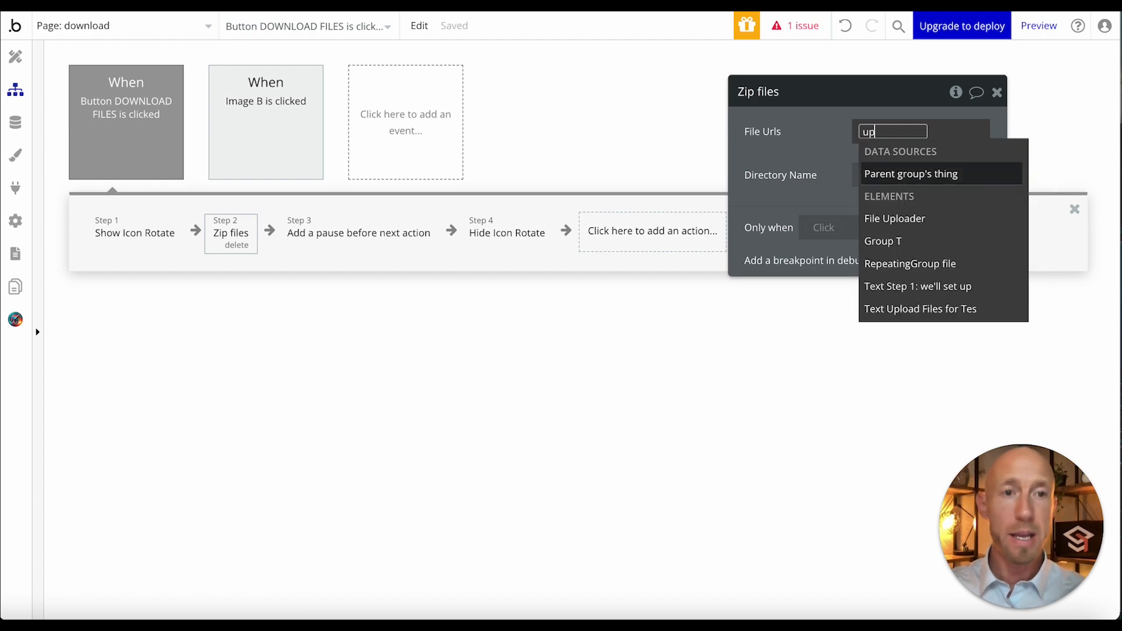
click(895, 218)
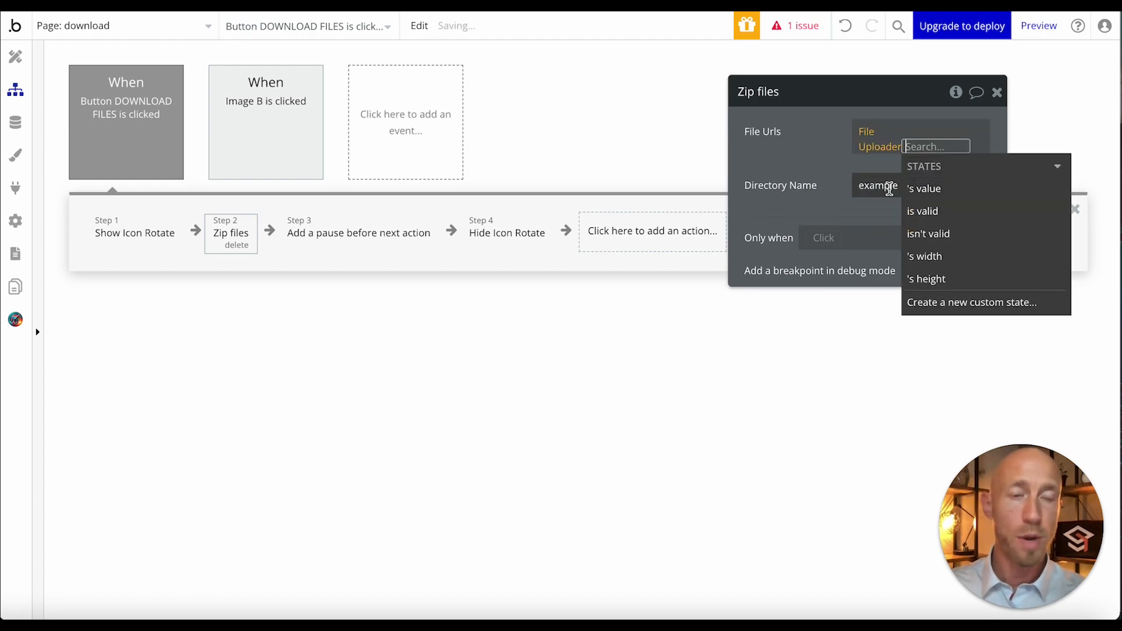
click(924, 191)
click(822, 168)
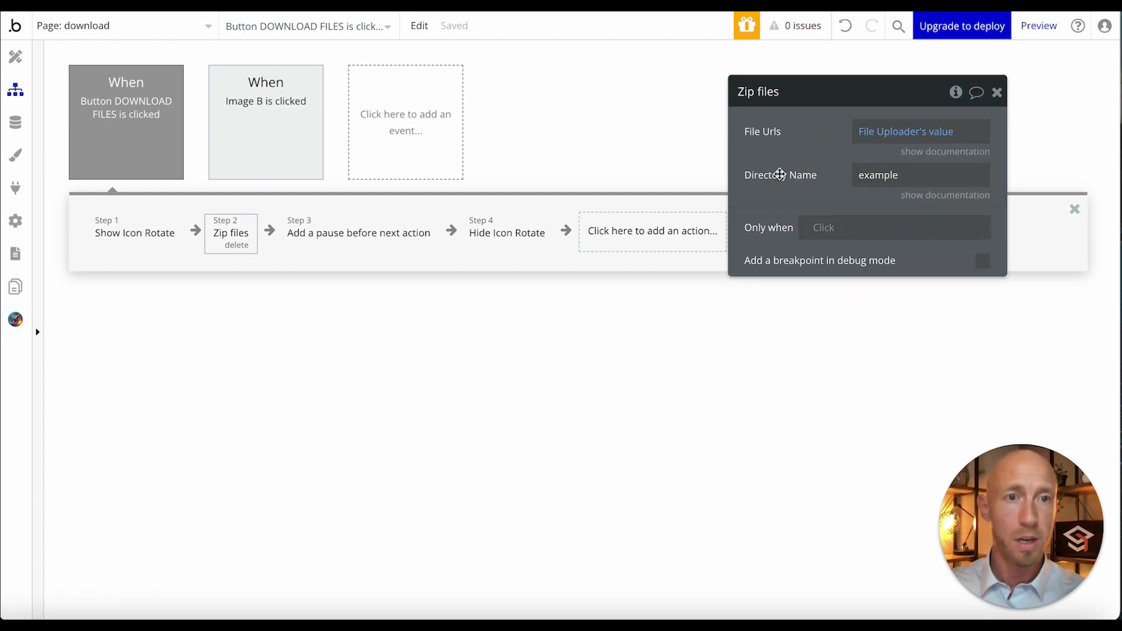
Set the Zip files step's Directory Name to ExampleFiles.
double_click(862, 175)
key(End)
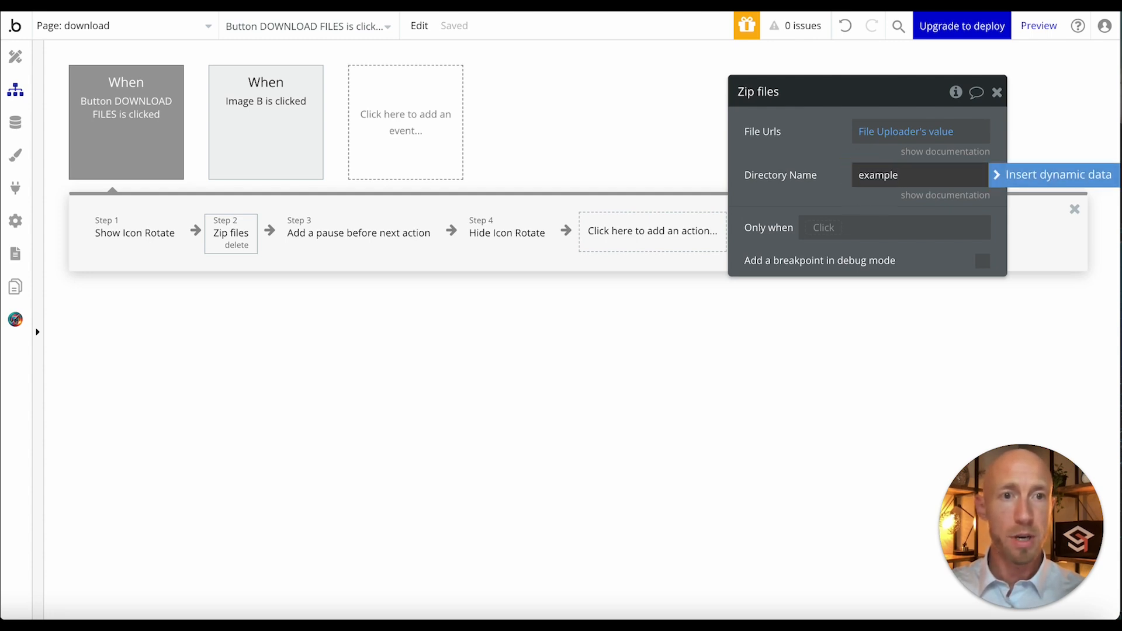
click(858, 175)
key(Delete)
text(E)
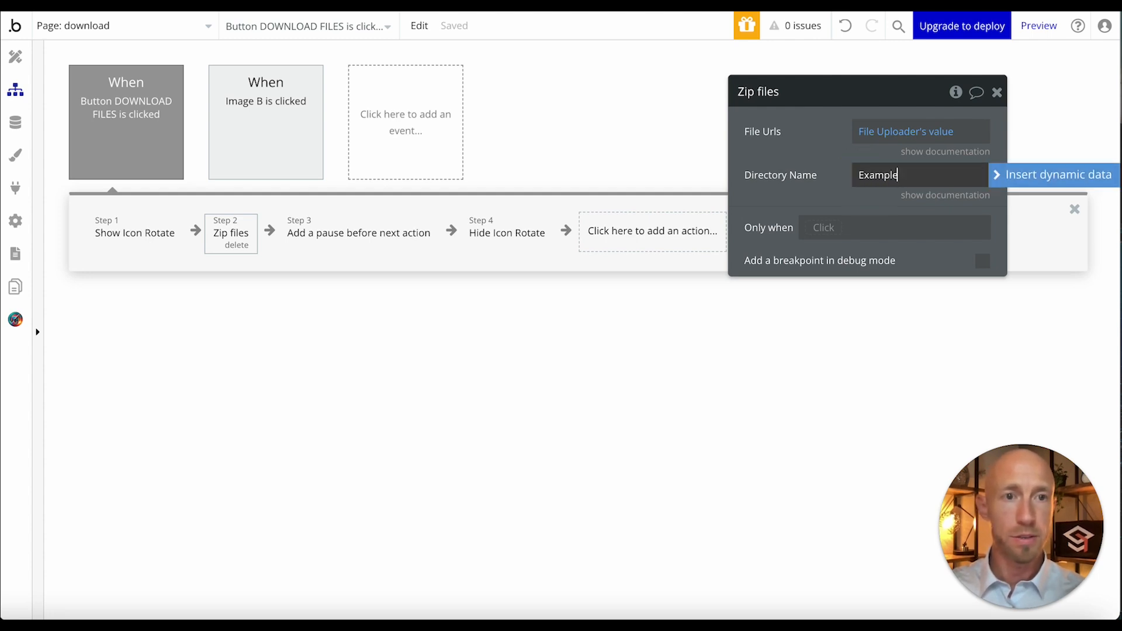
text(Files)
click(710, 153)
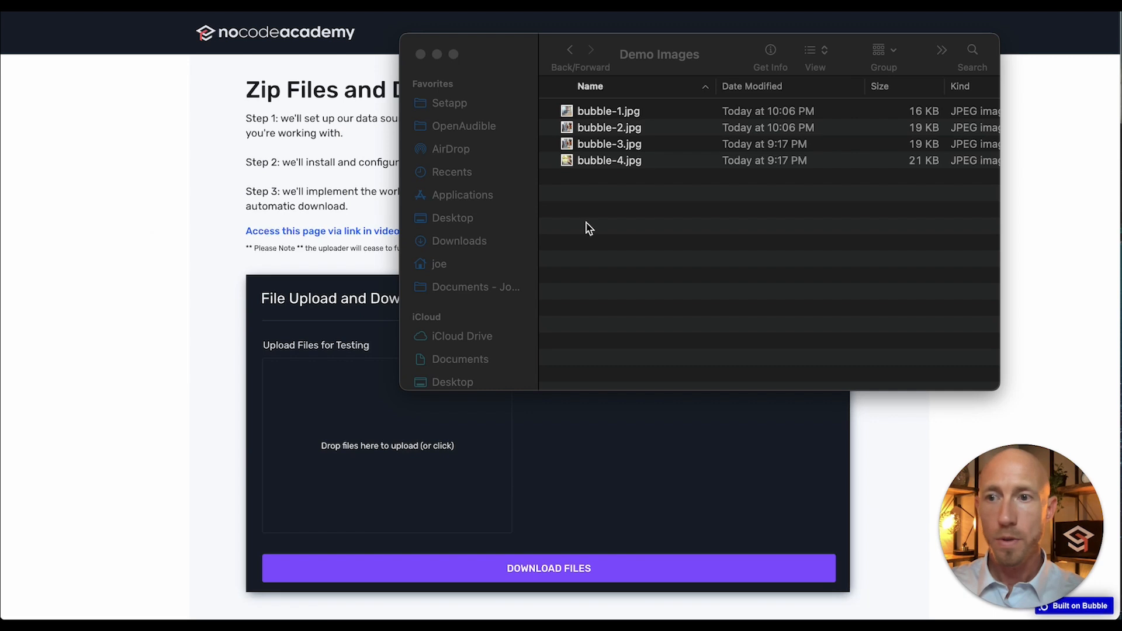
Upload all four bubble jpg images from Finder and start the DOWNLOAD FILES zip download.
click(627, 145)
key(super+a)
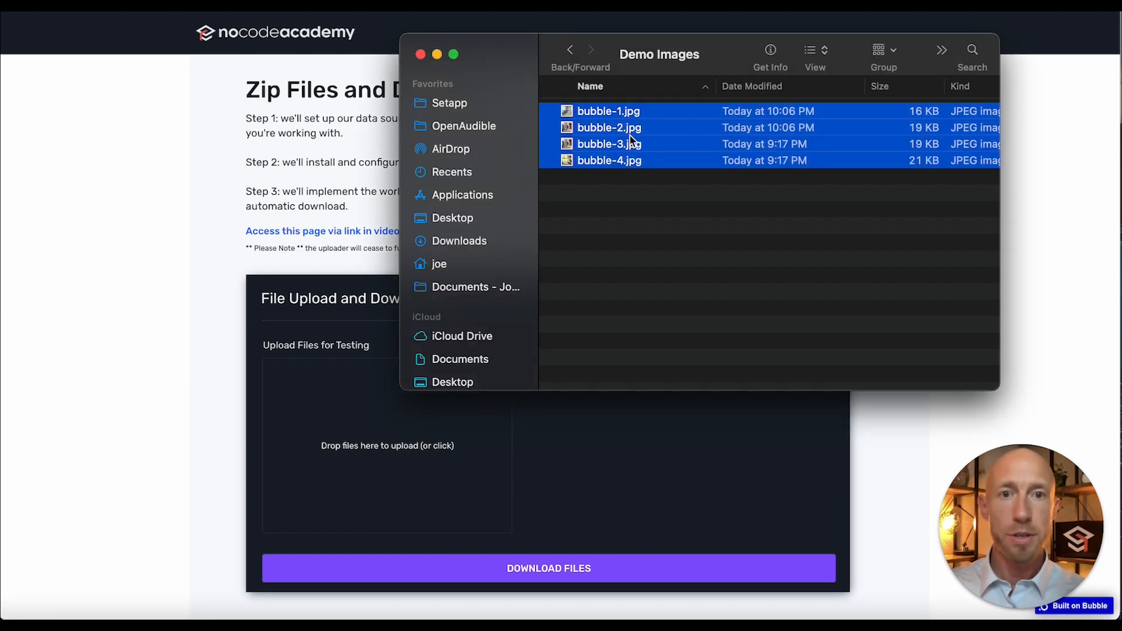
drag(630, 143, 371, 405)
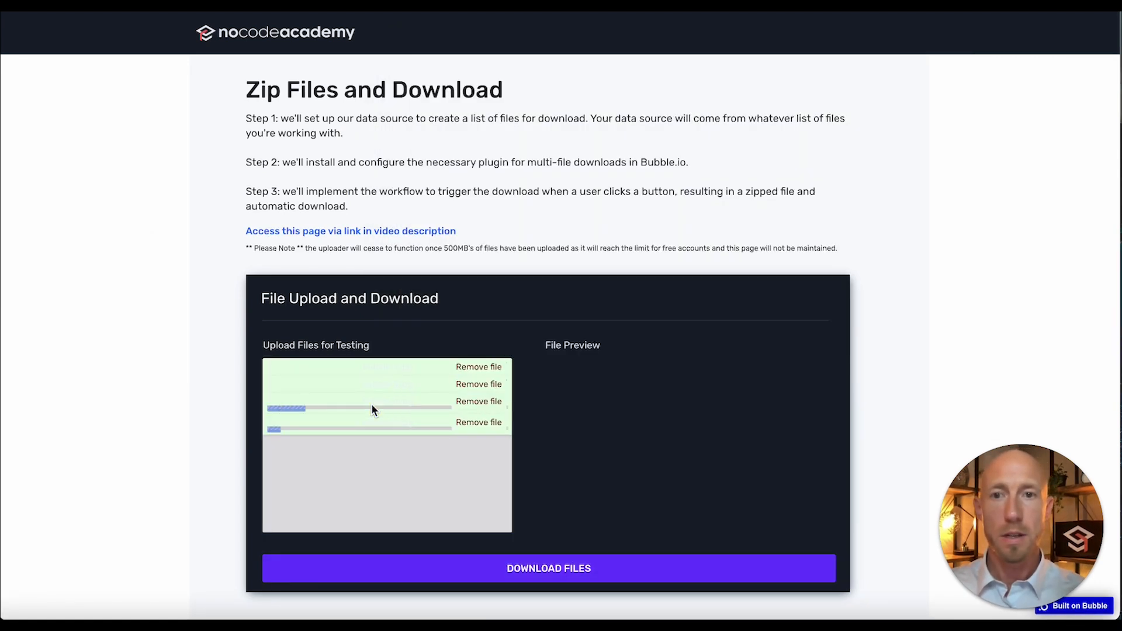
click(529, 569)
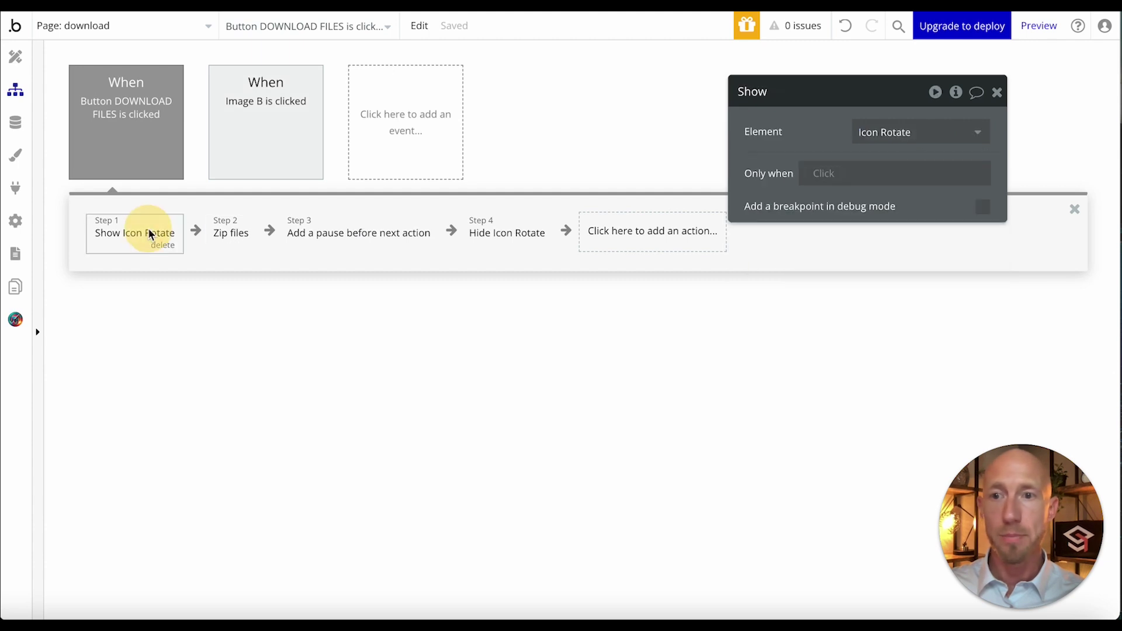
Review the Zip files, pause and Hide Icon Rotate steps, then return to the demo page.
click(216, 239)
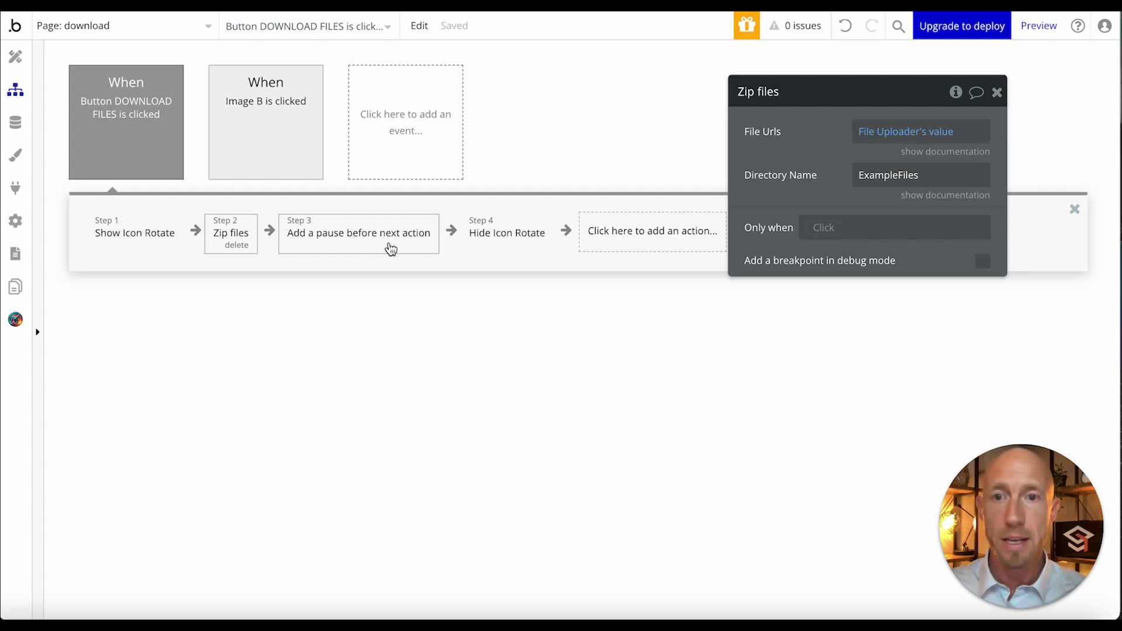
click(393, 239)
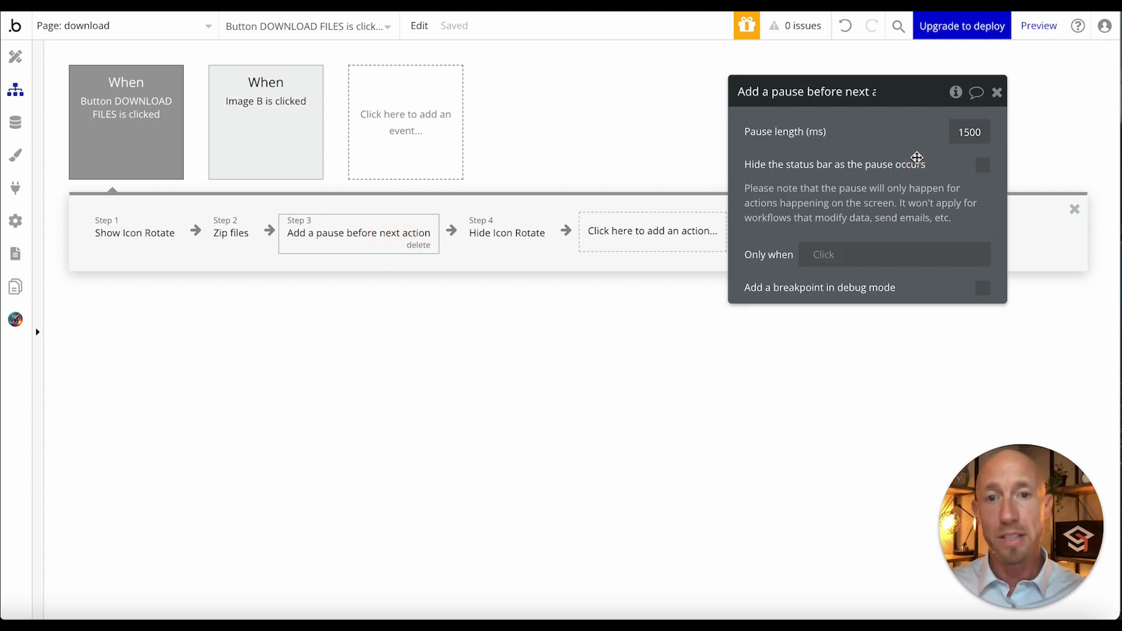
click(513, 235)
click(800, 146)
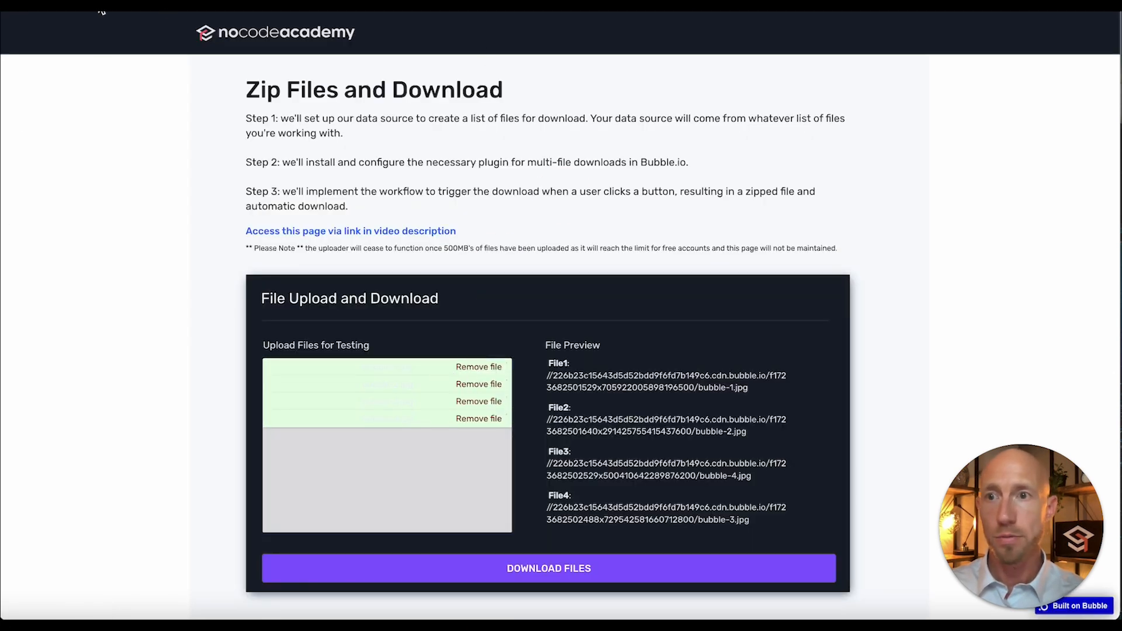
Upload koolshooters.mp4 through bubble-2.jpg (four files) and start the zipped download.
click(38, 332)
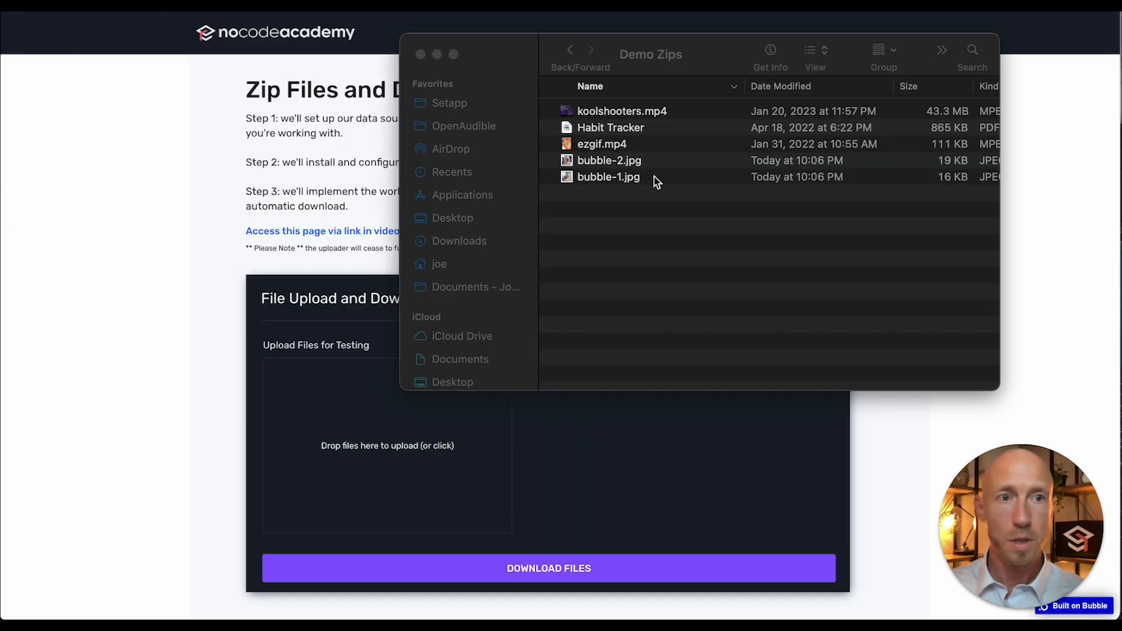
click(661, 114)
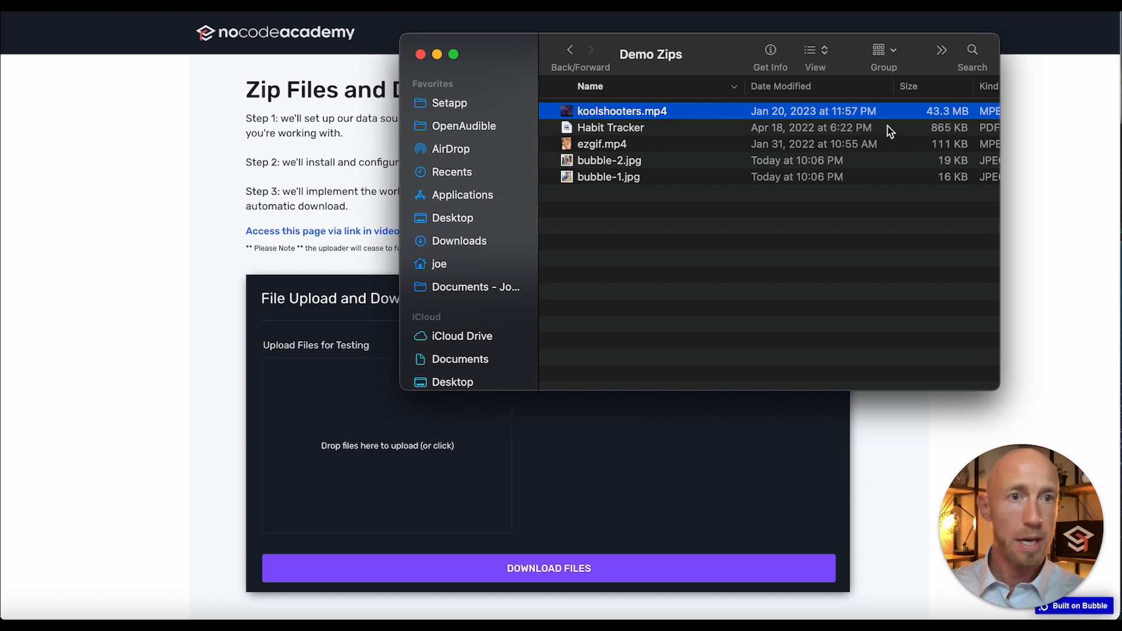
shift+click(667, 167)
drag(623, 133, 371, 445)
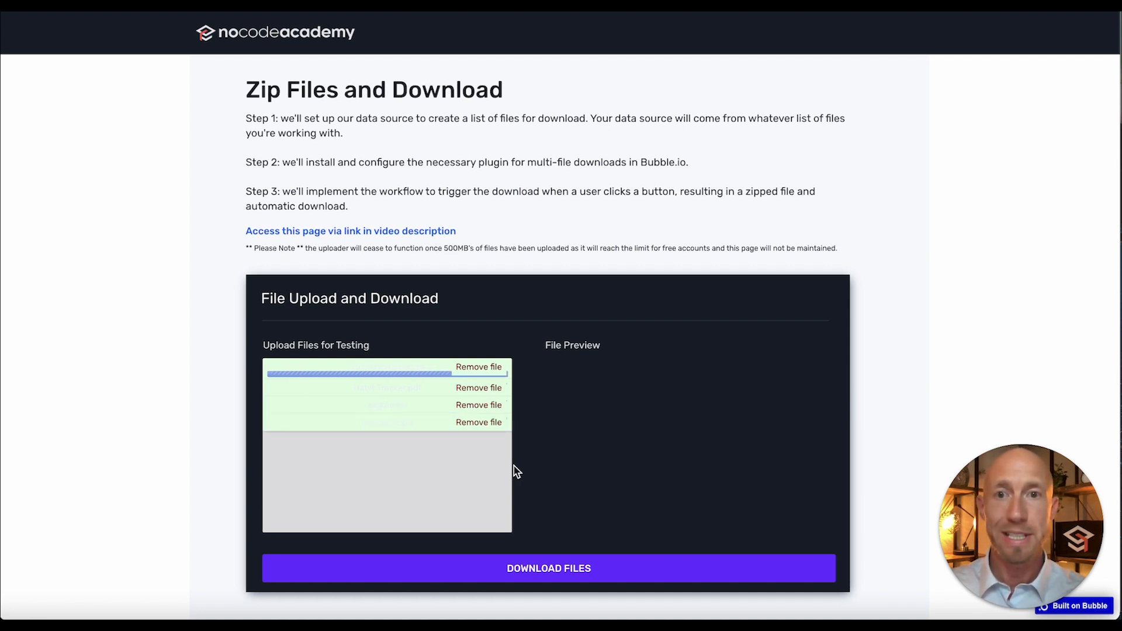
click(721, 570)
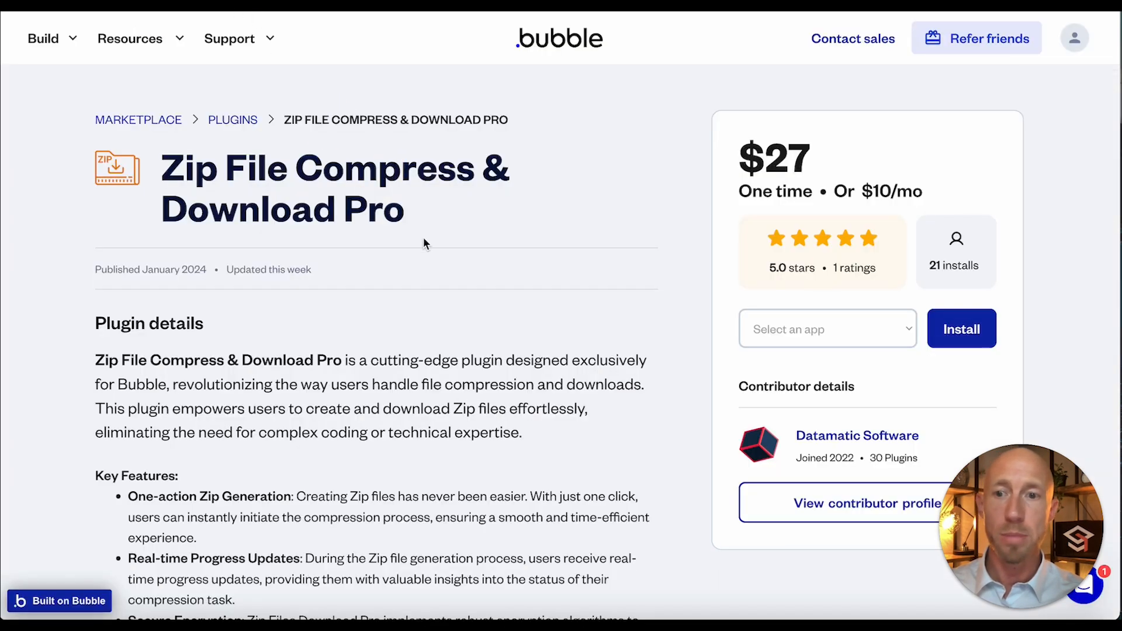
scroll(424, 237, down, 3)
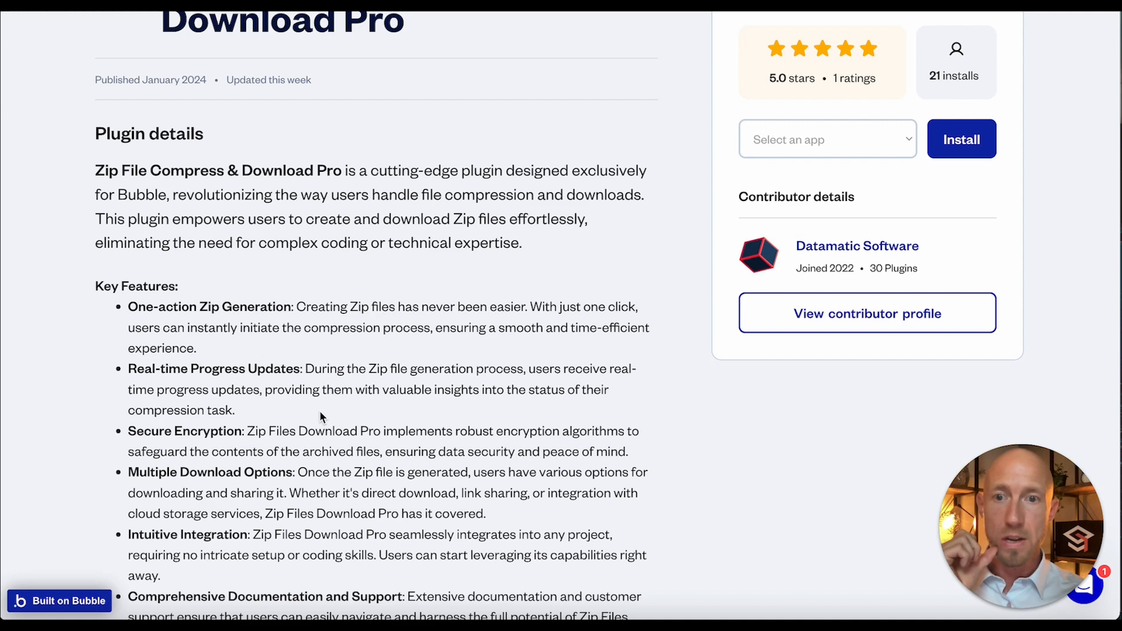
Highlight the Real-time Progress Updates bullet in the plugin's Key Features.
click(272, 399)
drag(244, 402, 129, 368)
click(133, 371)
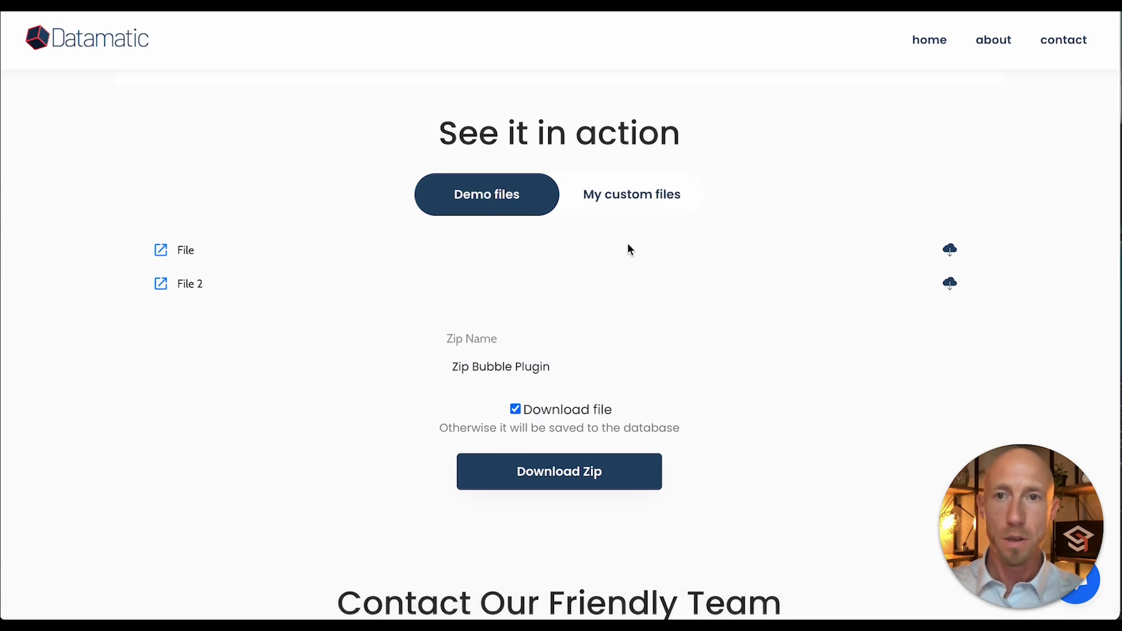
Upload four files from the Demo Zips folder under My custom files.
click(631, 194)
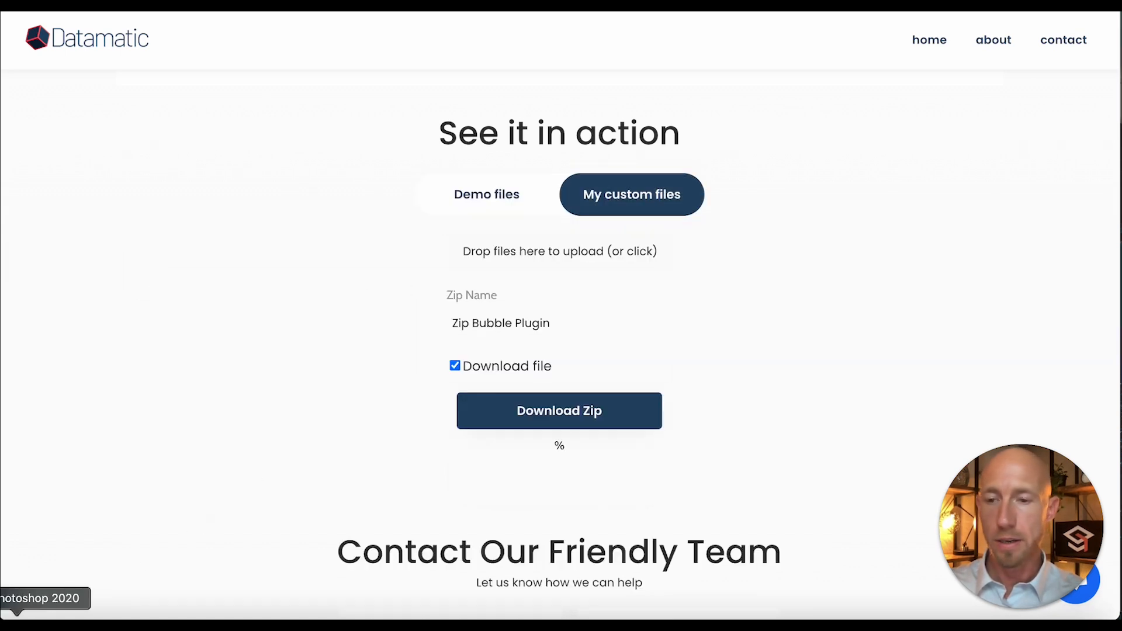
key(super+Tab)
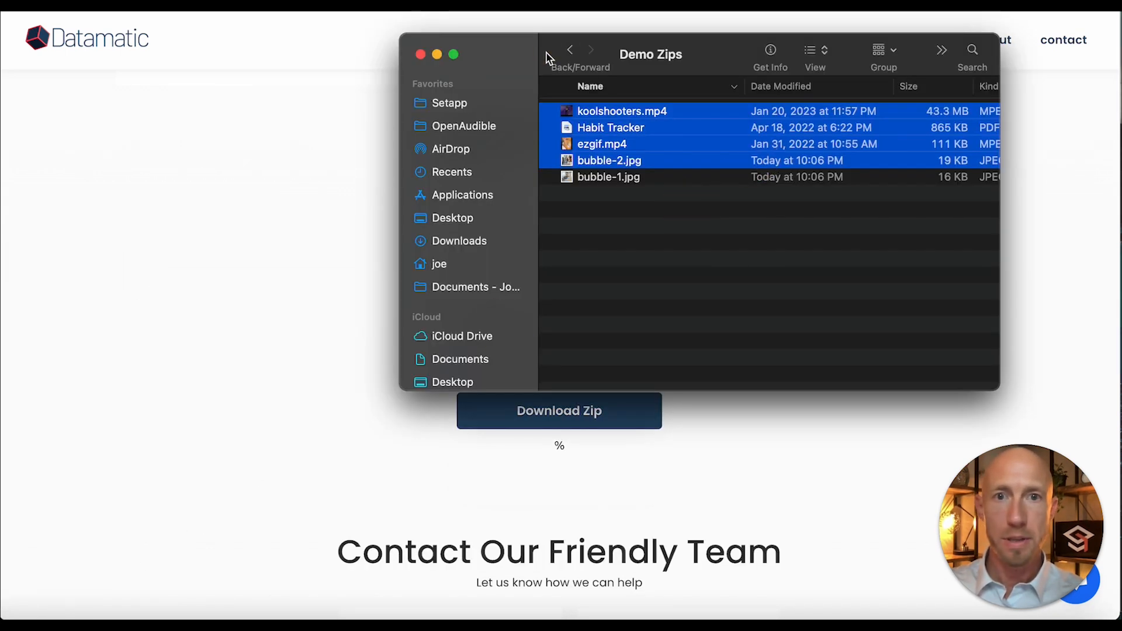
drag(549, 54, 780, 51)
drag(816, 114, 474, 268)
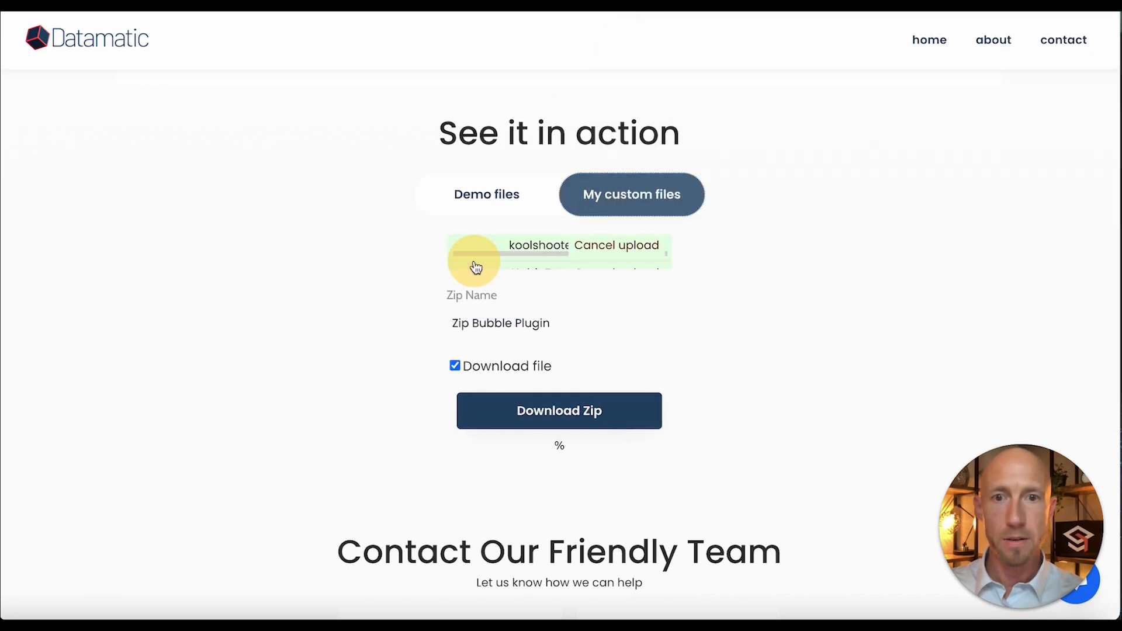
Rename the zip to Zip Bubble Plugin Test and start the Download Zip.
click(564, 321)
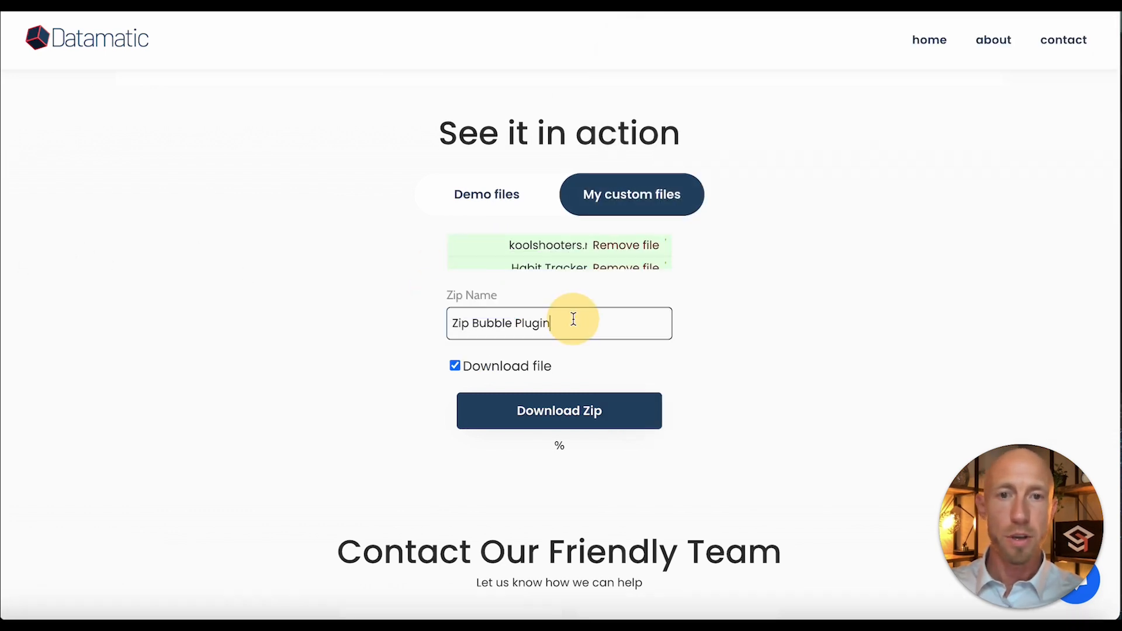
text( Test)
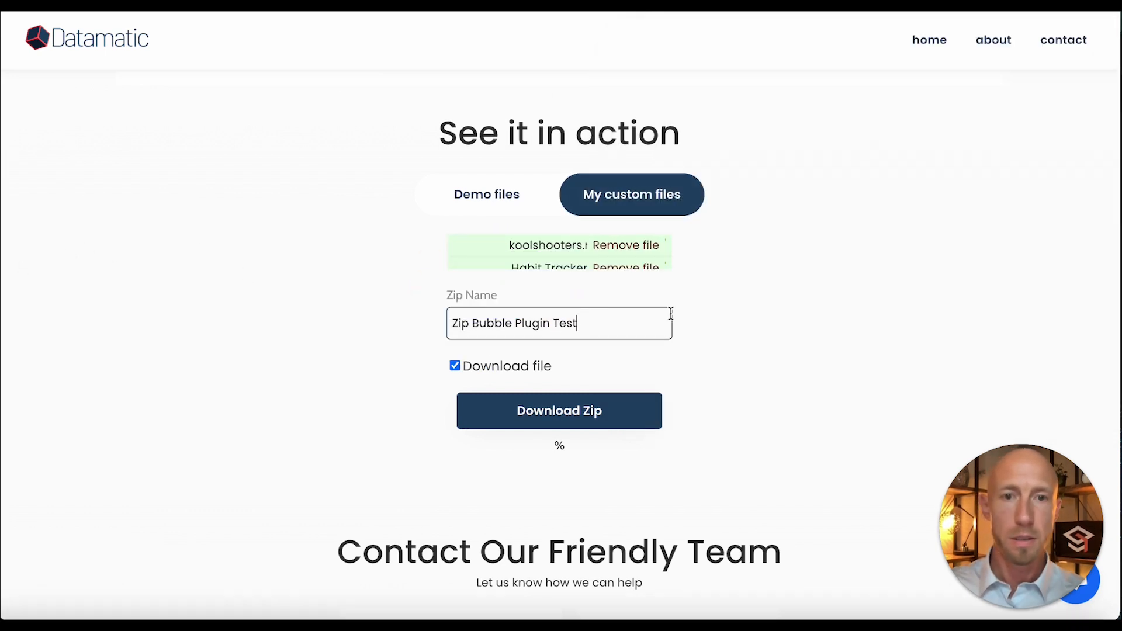
click(708, 306)
click(608, 364)
double_click(558, 449)
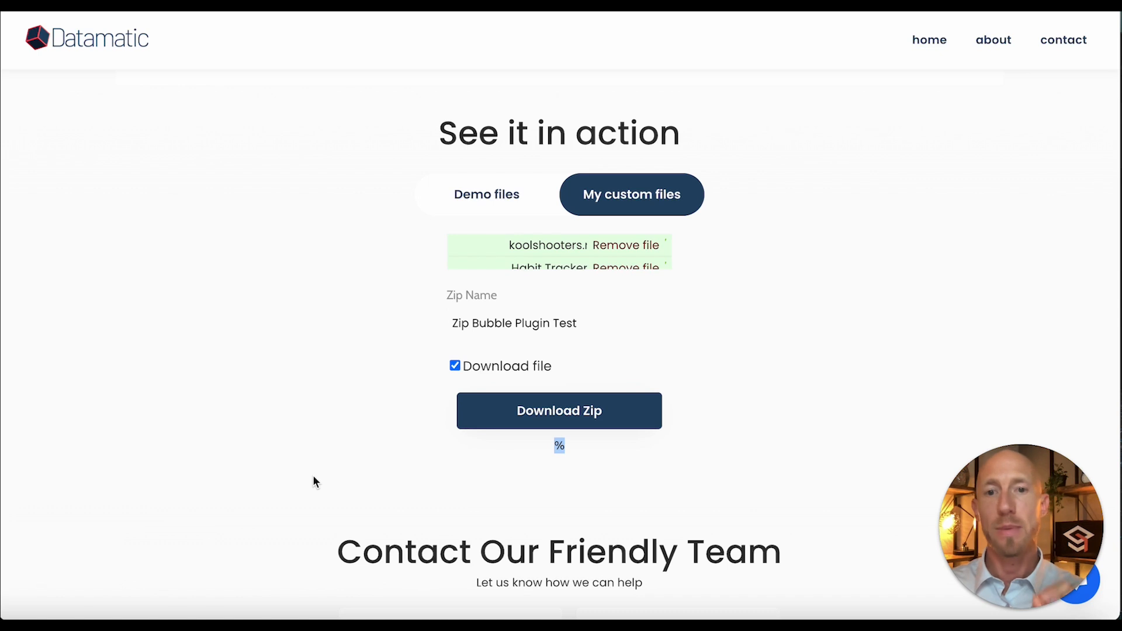
click(558, 469)
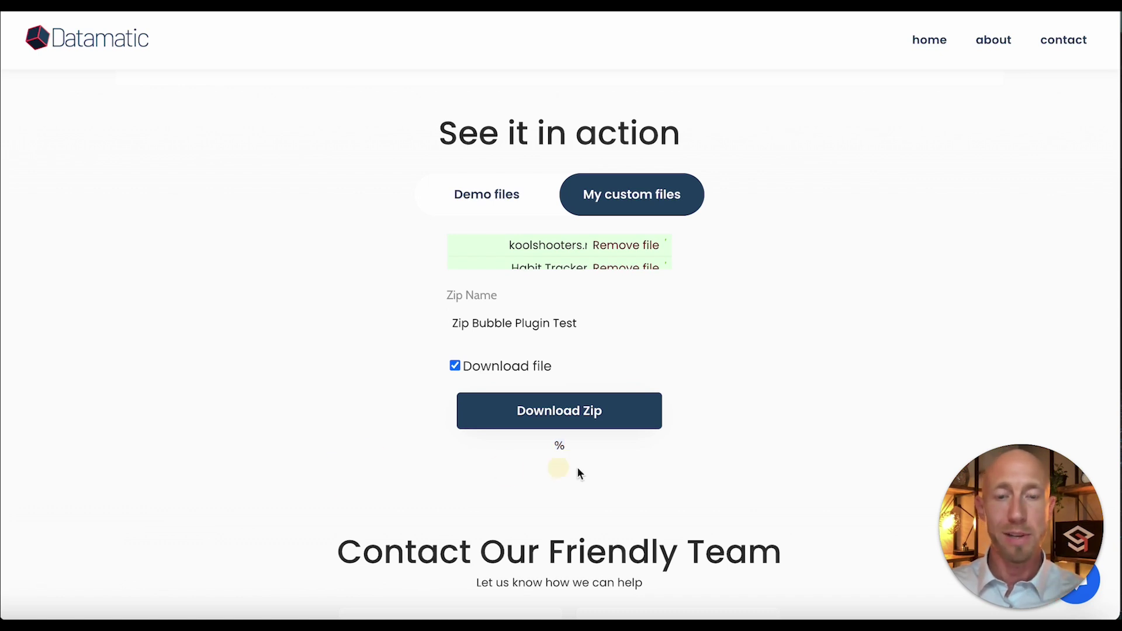
click(606, 419)
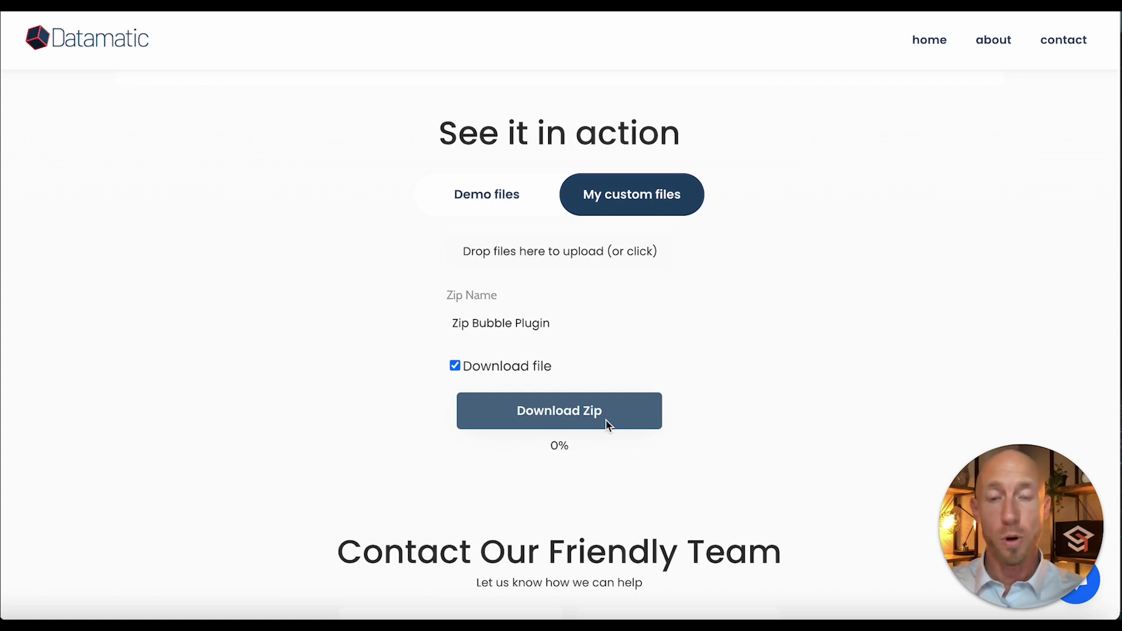
Wait on the Download Zip progress indicator while it climbs to 100%.
click(645, 454)
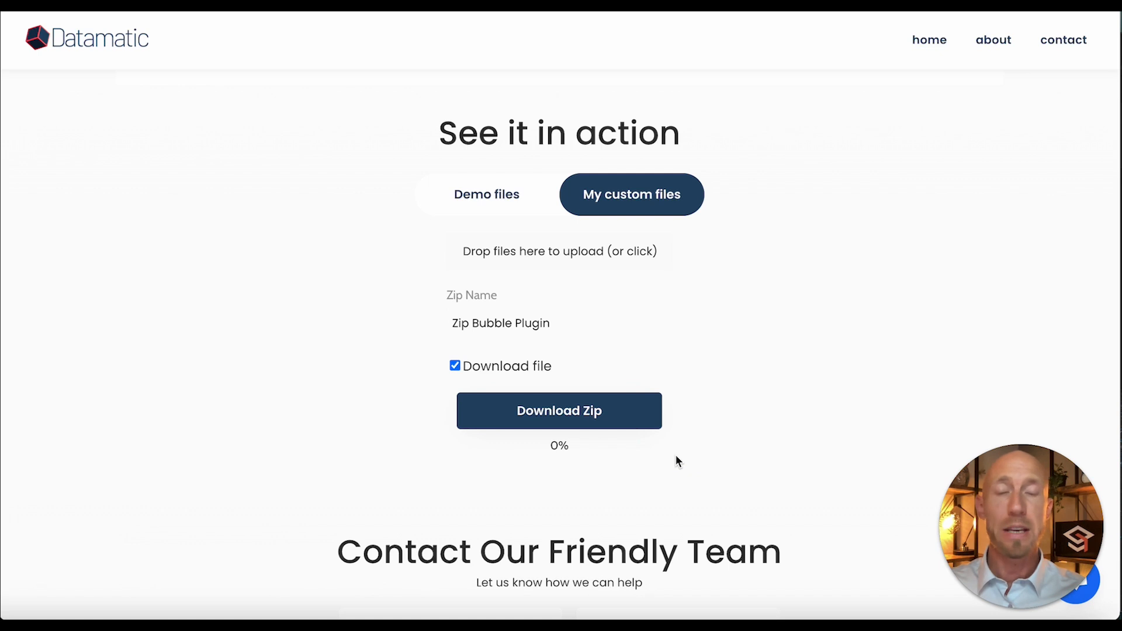
click(554, 456)
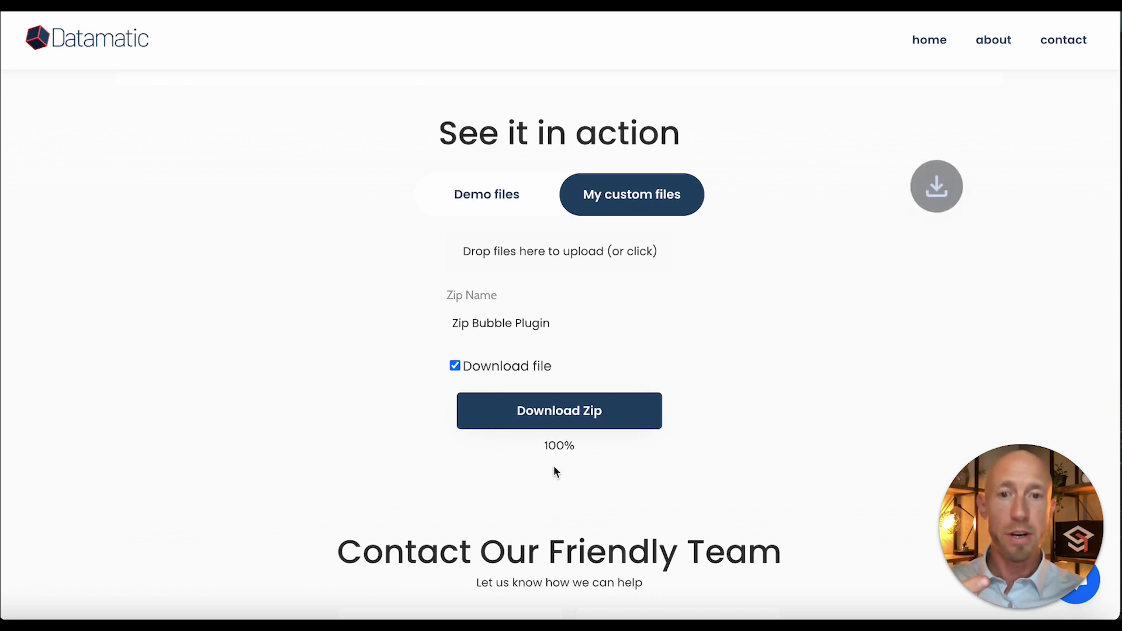
click(609, 448)
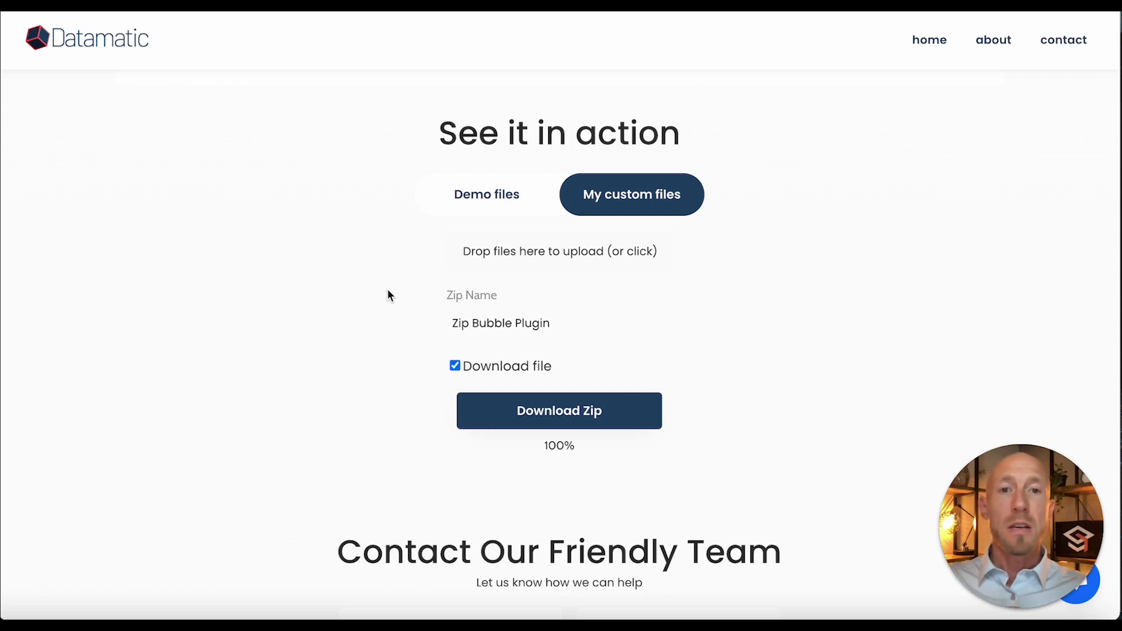
Highlight the finished 100% progress figure below the download.
double_click(558, 443)
click(554, 451)
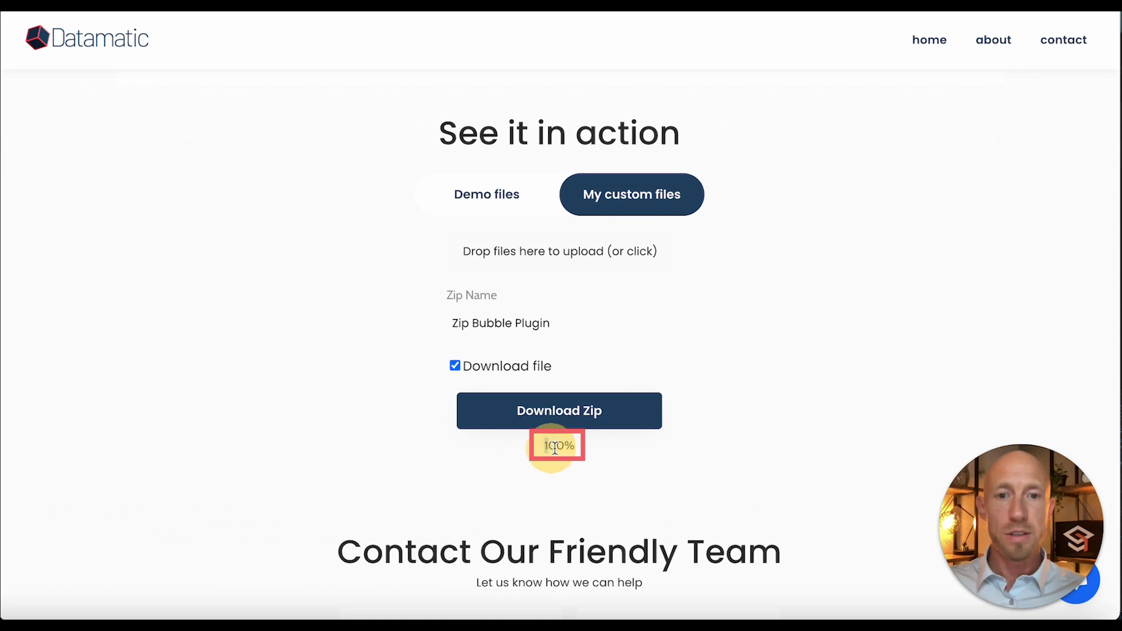
drag(546, 448, 566, 447)
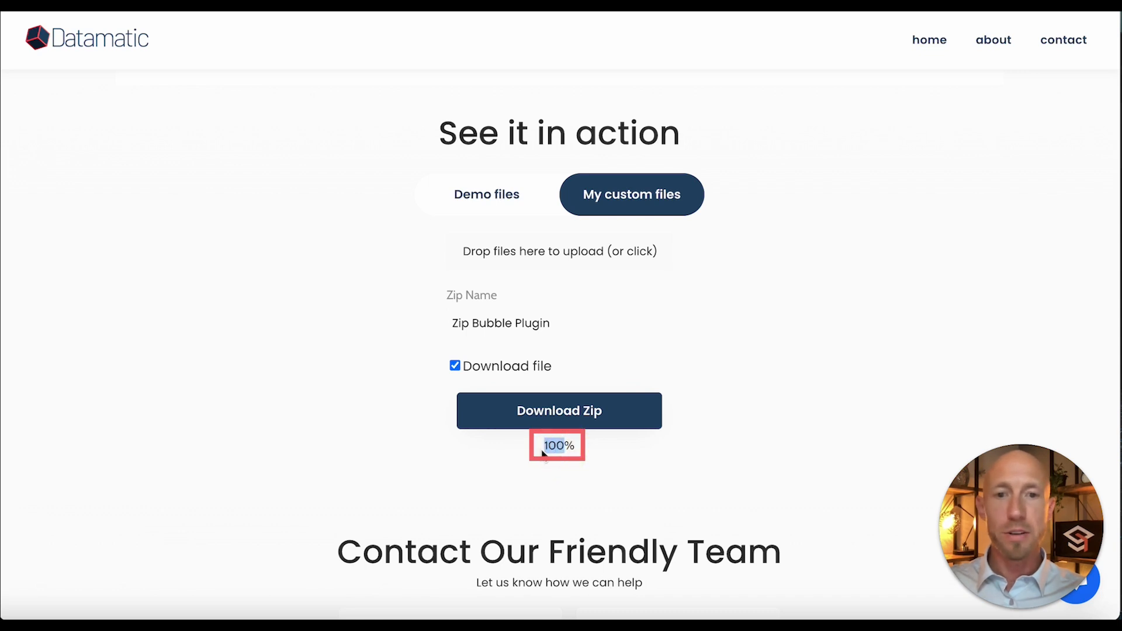
click(541, 449)
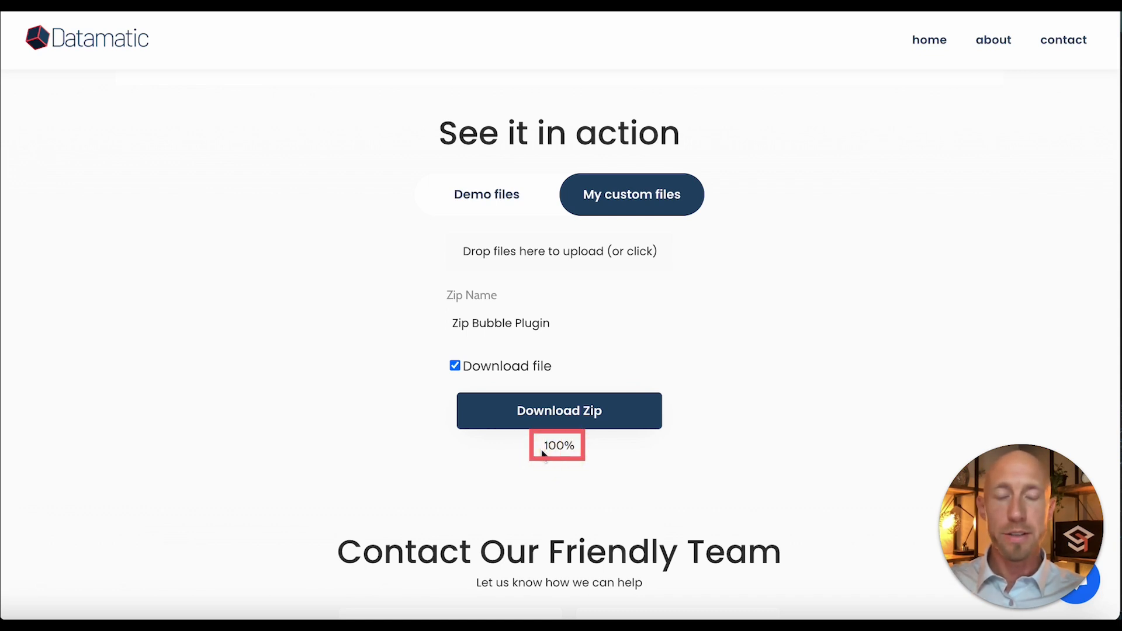
drag(544, 446, 565, 447)
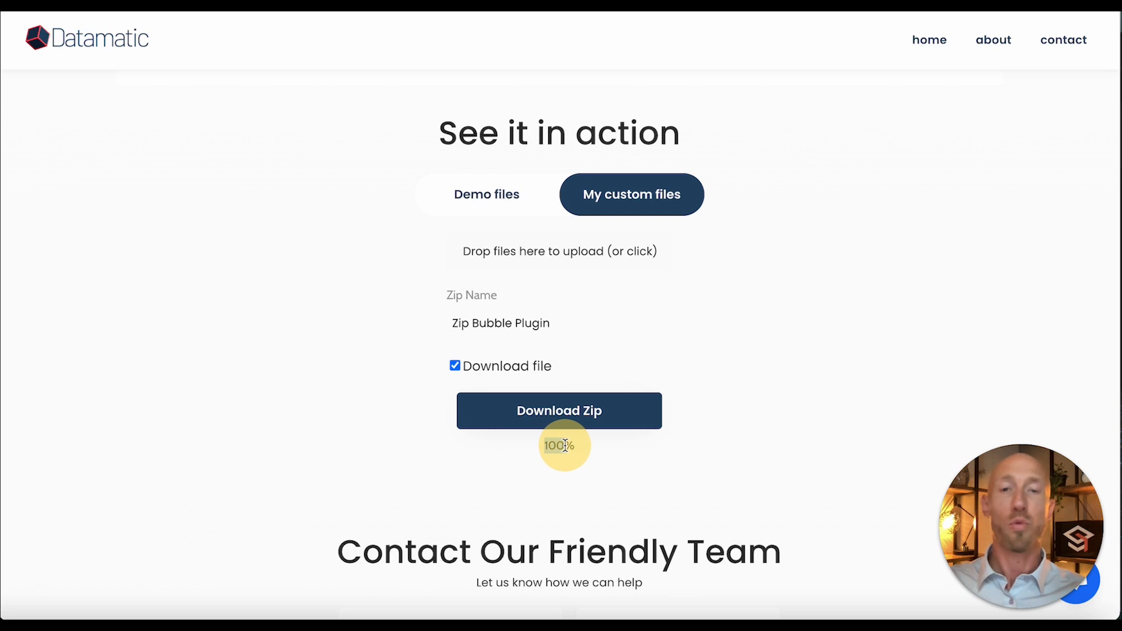